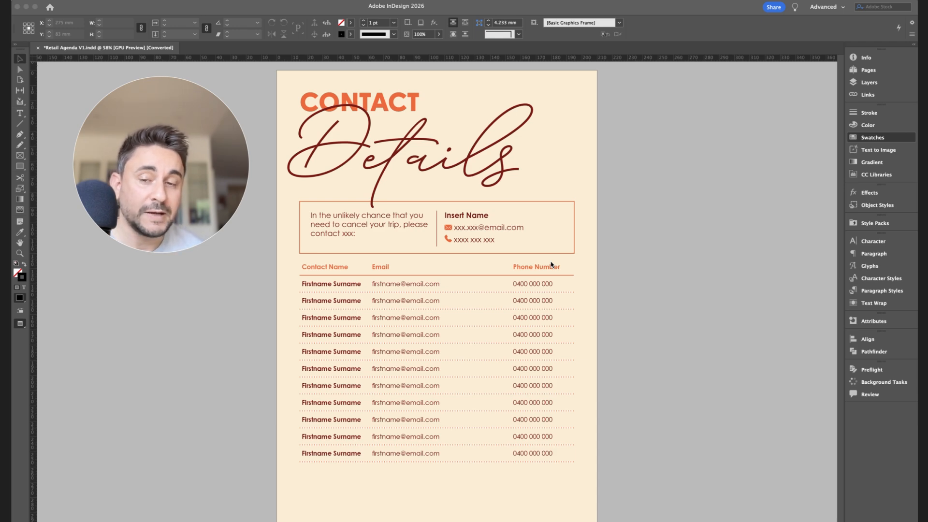
# Select all contact rows below the header row and target only the horizontal lines between them for stroke changes
pyautogui.click(397, 305)
pyautogui.scroll(6, 397, 306)
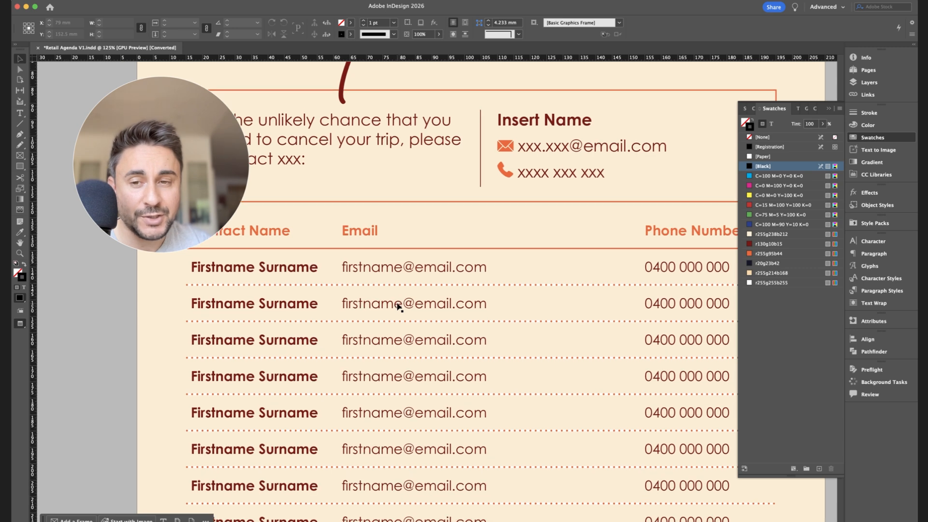
pyautogui.scroll(2, 397, 305)
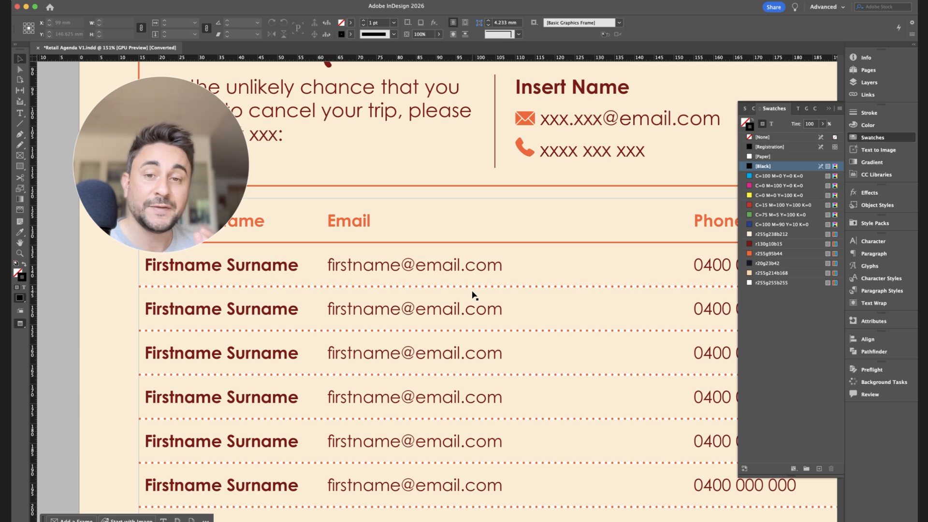
pyautogui.scroll(-5, 473, 295)
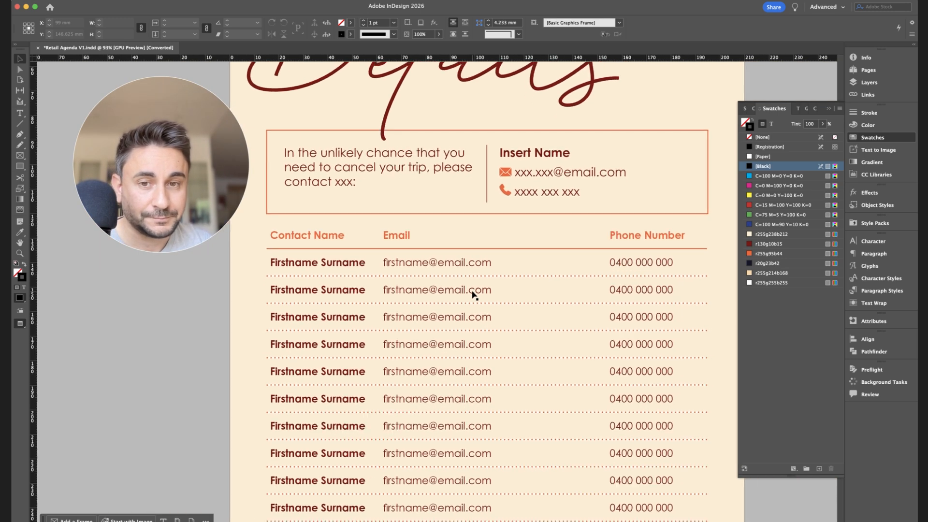
pyautogui.click(356, 257)
pyautogui.doubleClick(356, 257)
pyautogui.moveTo(306, 238); pyautogui.dragTo(673, 481)
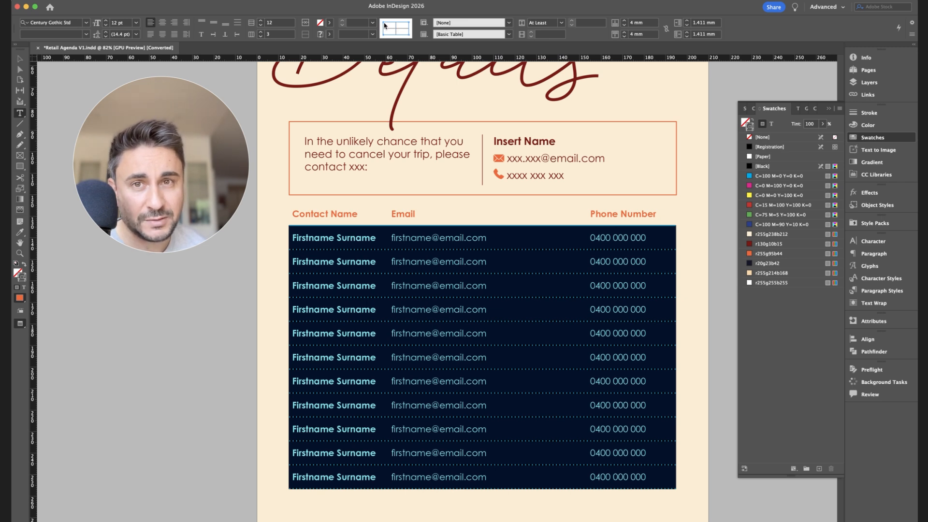
pyautogui.click(408, 34)
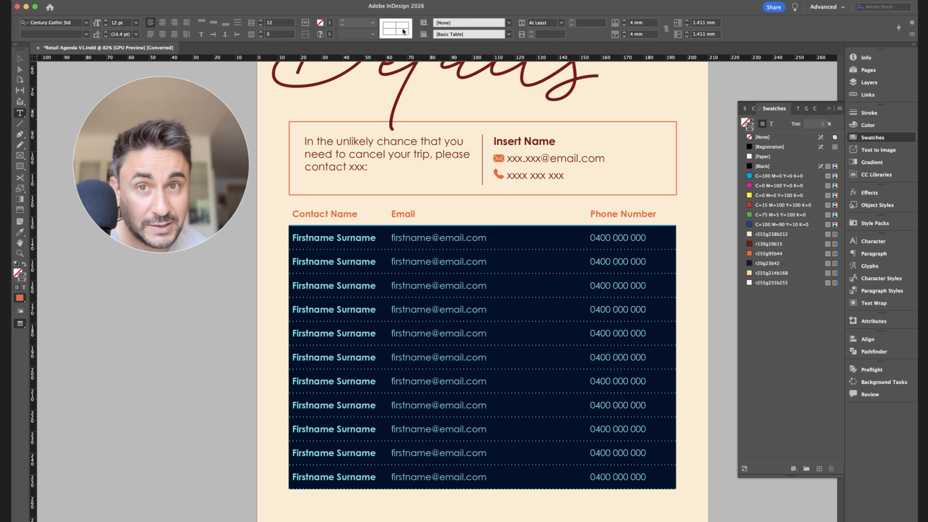
pyautogui.click(400, 30)
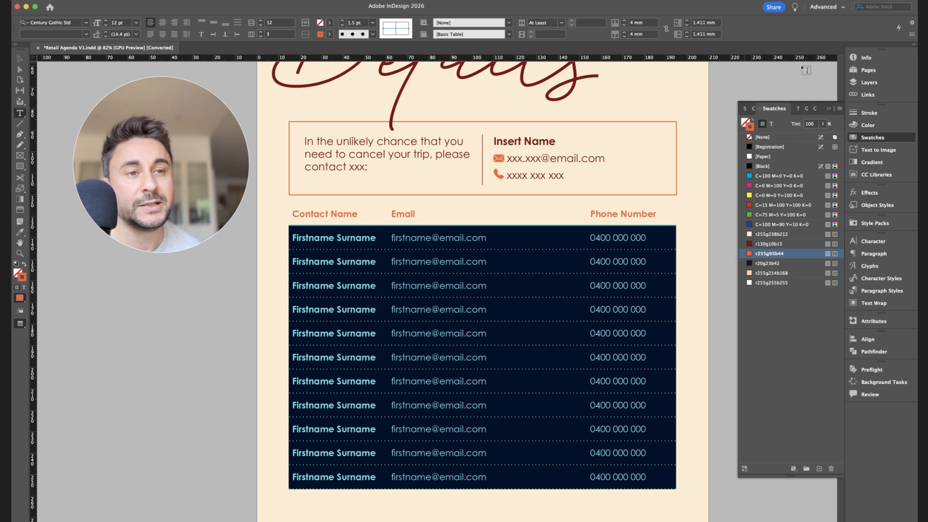
# Set the gap color of the dotted lines between the contact rows to [None] and deselect the cells
pyautogui.click(867, 114)
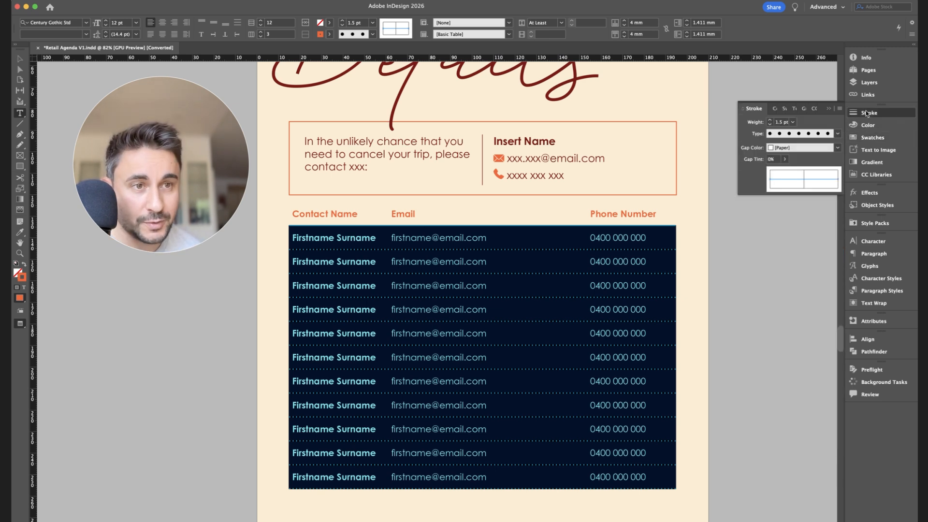
pyautogui.click(810, 182)
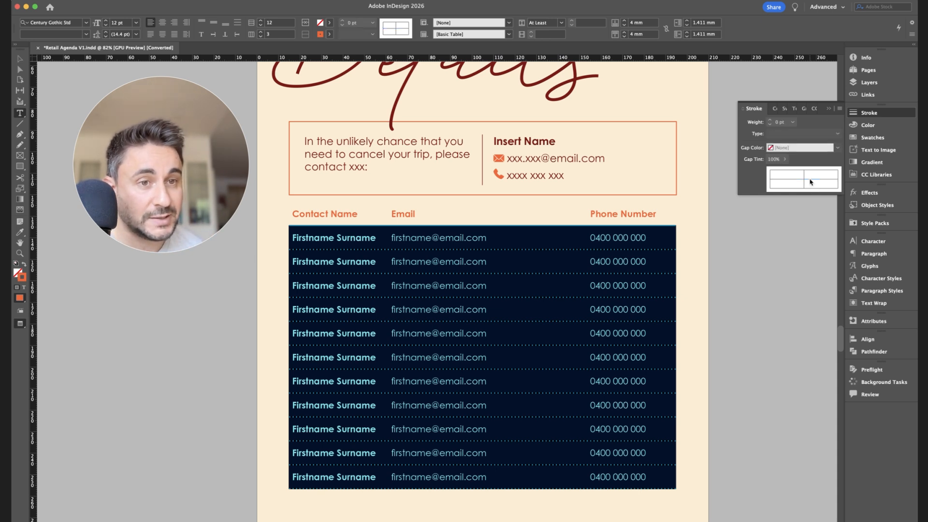
pyautogui.click(810, 182)
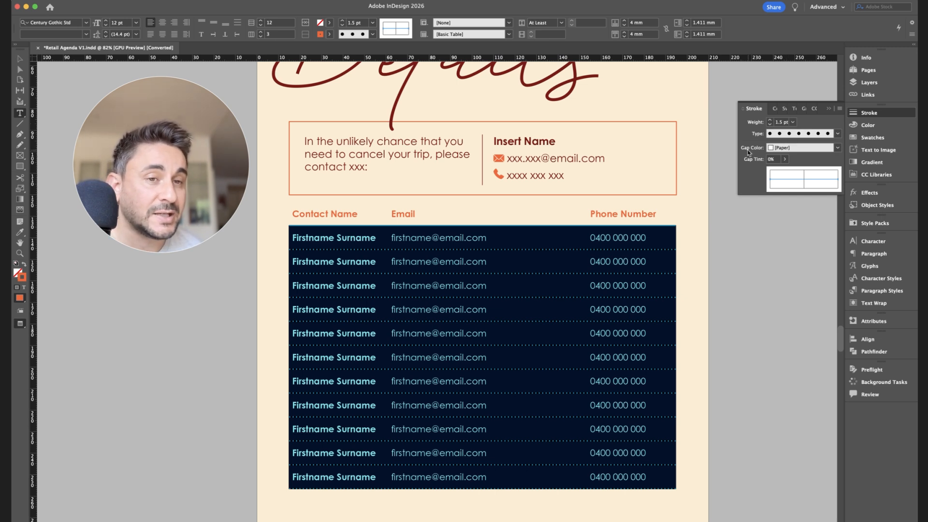
pyautogui.click(781, 152)
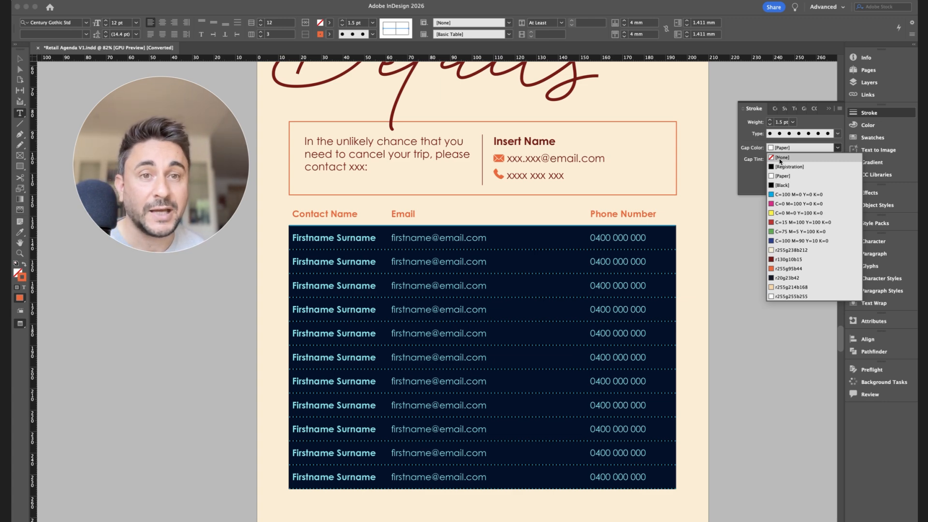
pyautogui.click(780, 158)
pyautogui.click(657, 236)
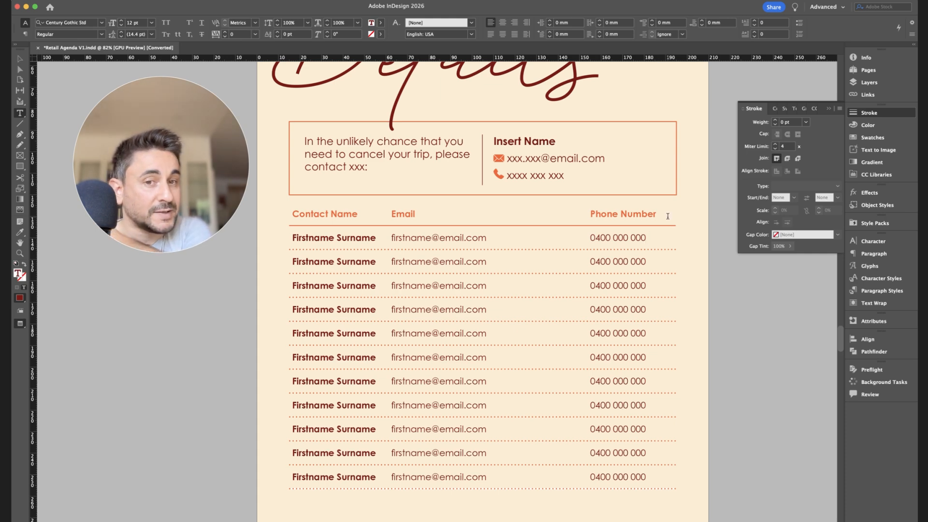
# Check the dotted lines down to the table's last row and reselect all contact rows below the header
pyautogui.scroll(5, 469, 283)
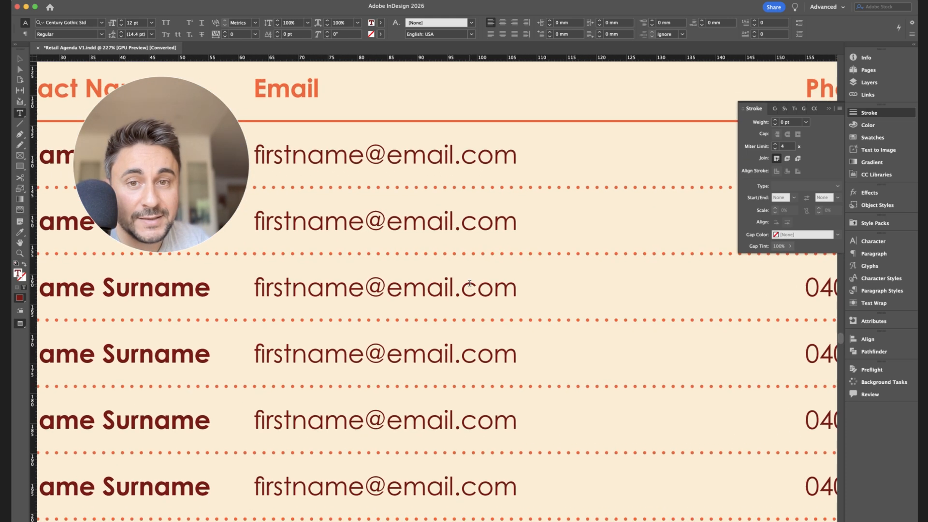
pyautogui.scroll(-3, 470, 283)
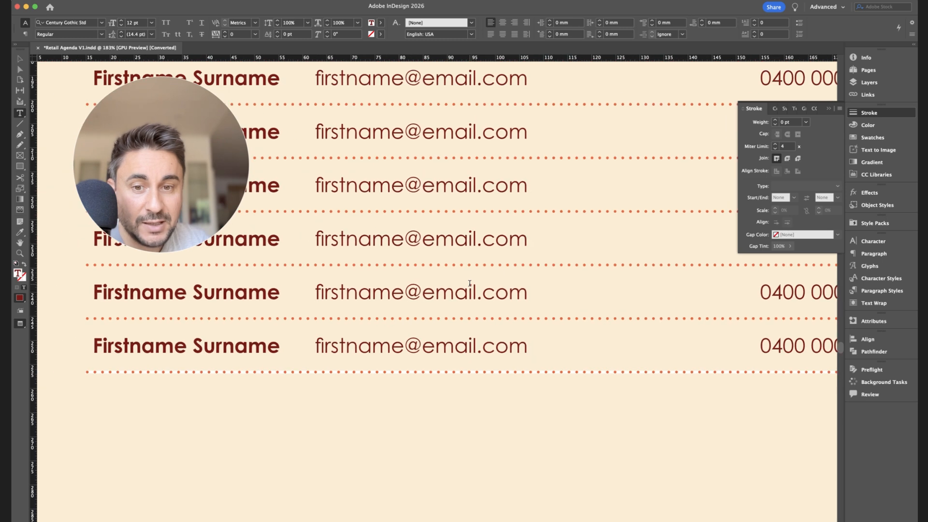
pyautogui.scroll(-2, 470, 284)
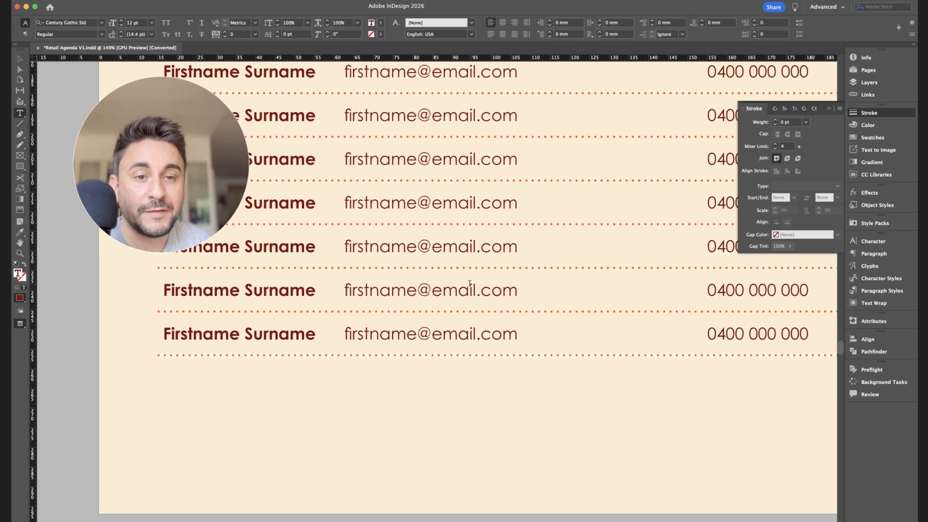
pyautogui.scroll(-2, 470, 283)
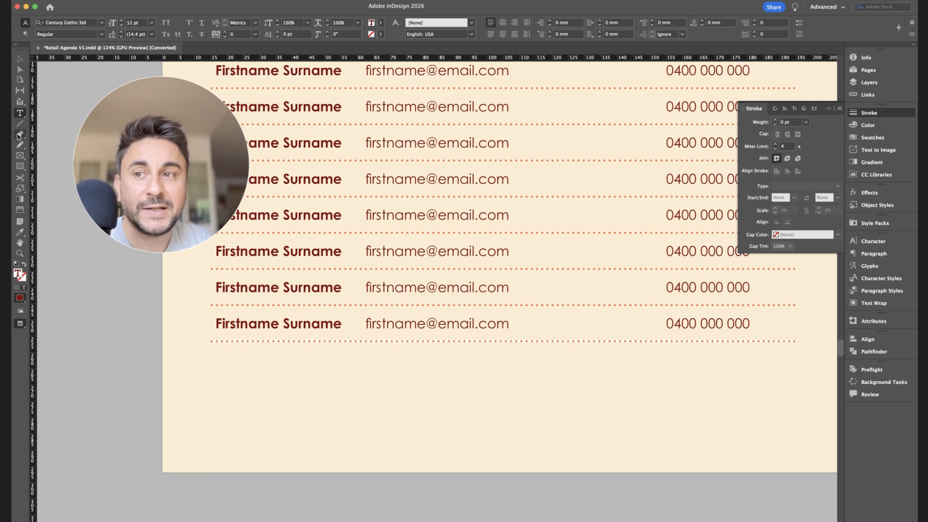
pyautogui.click(19, 58)
pyautogui.scroll(-4, 424, 363)
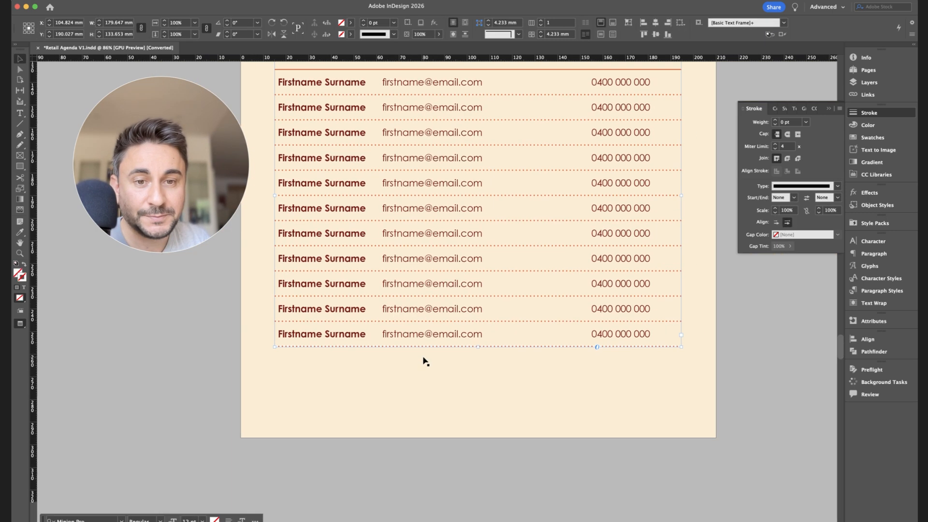
pyautogui.scroll(2, 425, 363)
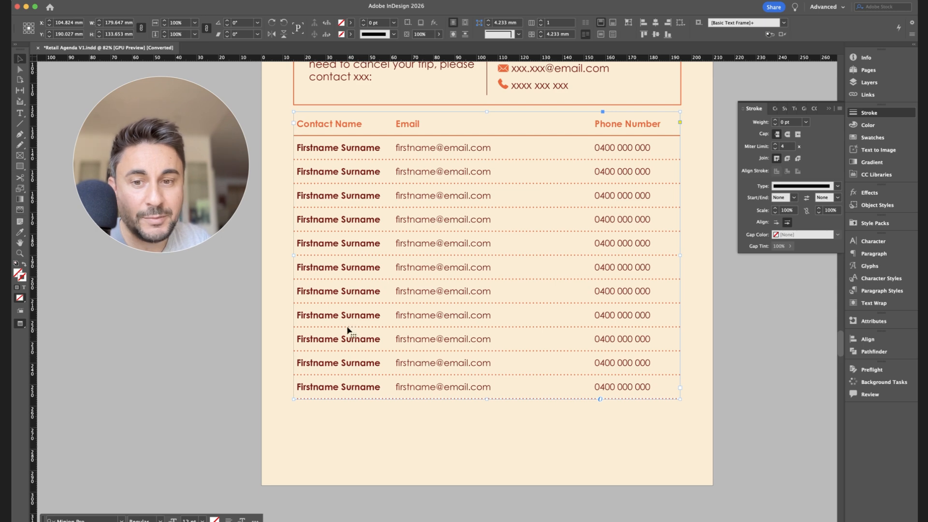
pyautogui.doubleClick(338, 387)
pyautogui.moveTo(318, 149)
pyautogui.mouseDown()
pyautogui.moveTo(371, 174)
pyautogui.moveTo(633, 387)
pyautogui.mouseUp()
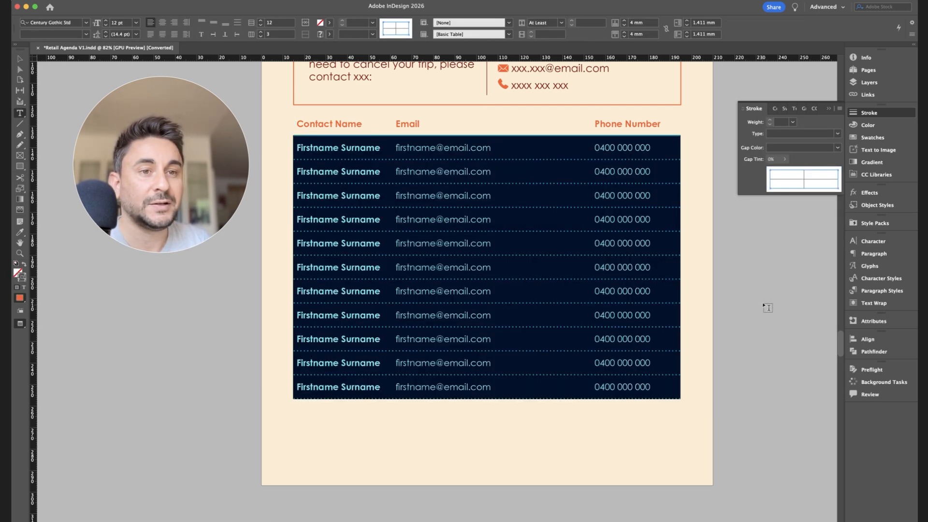
# Target only the bottom border of the selected rows, set its gap color to [None], and deselect the cells
pyautogui.moveTo(770, 170); pyautogui.dragTo(846, 196)
pyautogui.click(837, 189)
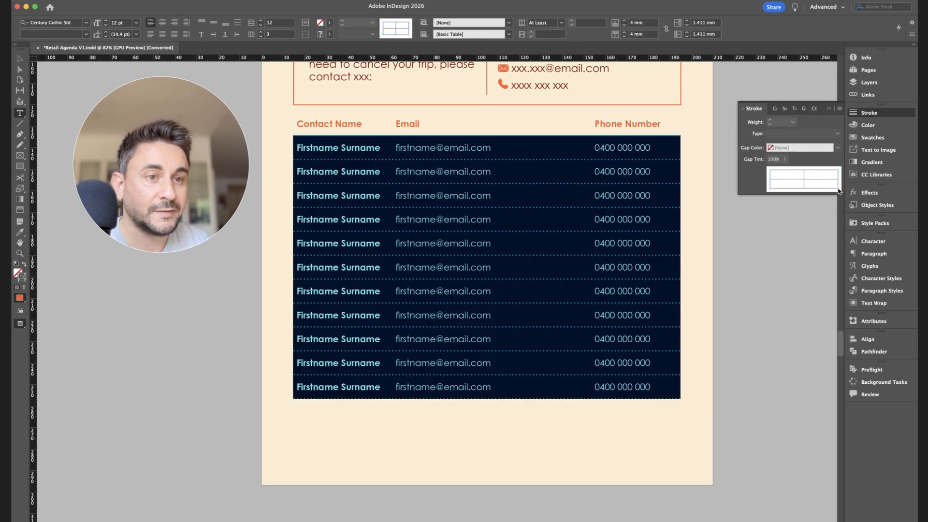
pyautogui.click(820, 182)
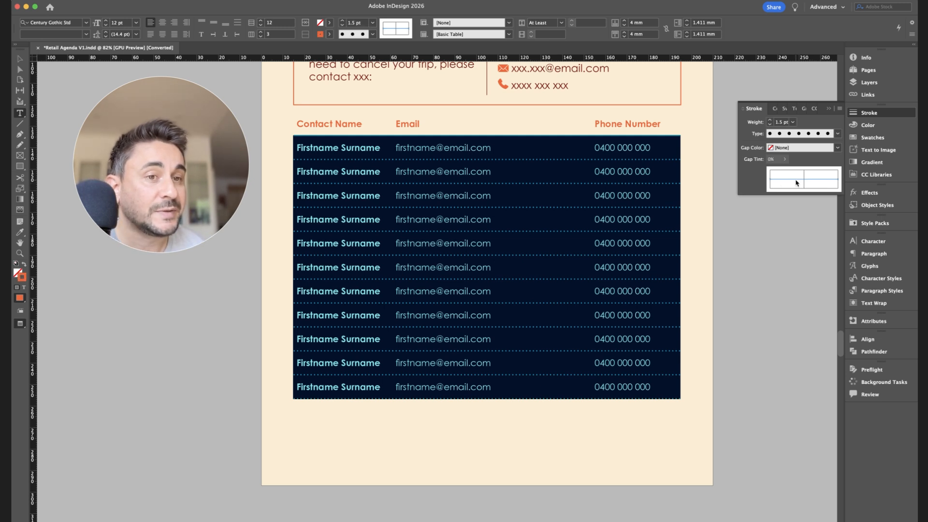
pyautogui.click(796, 181)
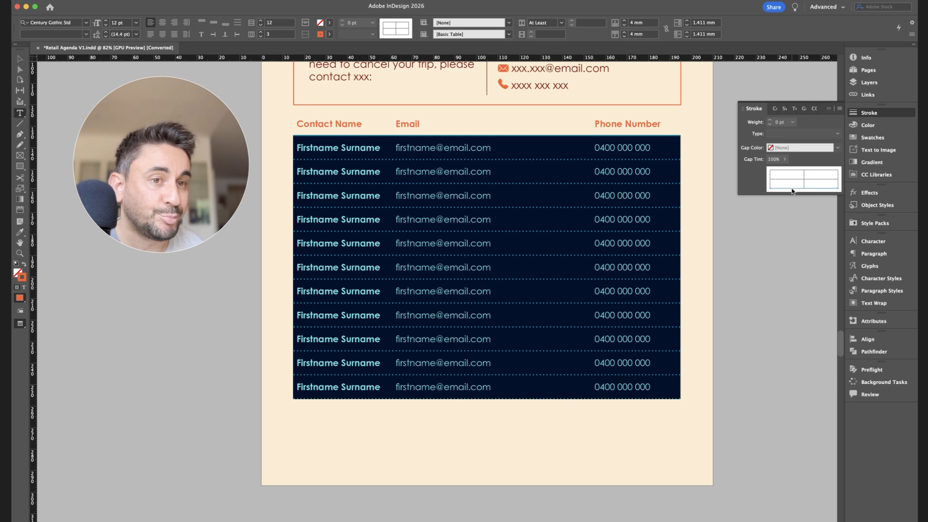
pyautogui.click(792, 190)
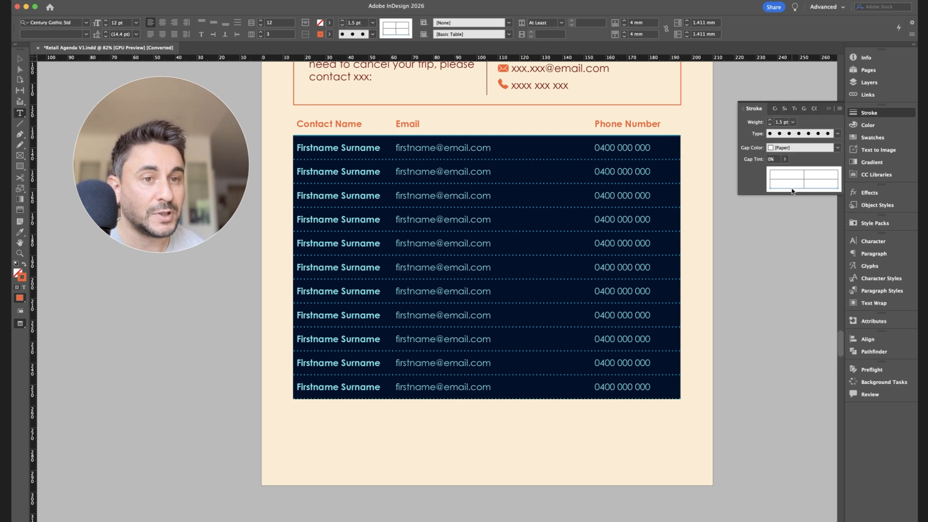
pyautogui.click(774, 151)
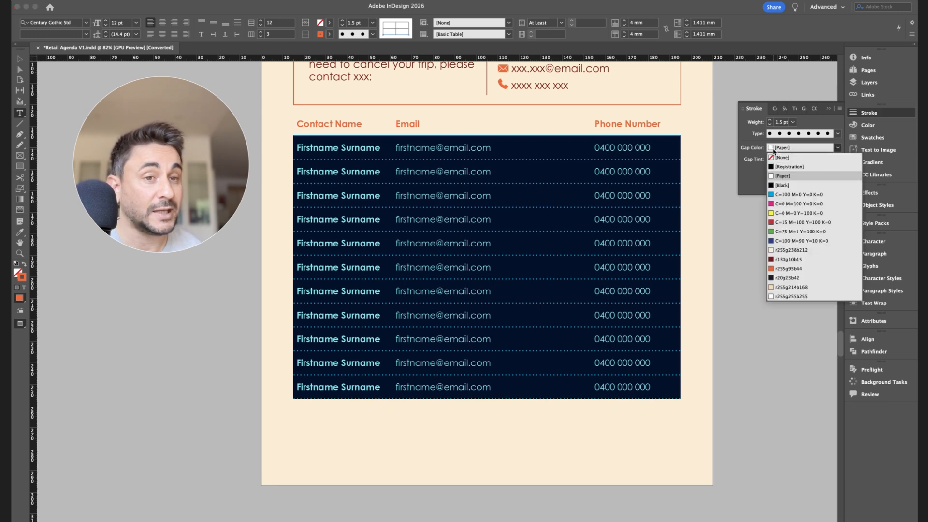
pyautogui.click(776, 157)
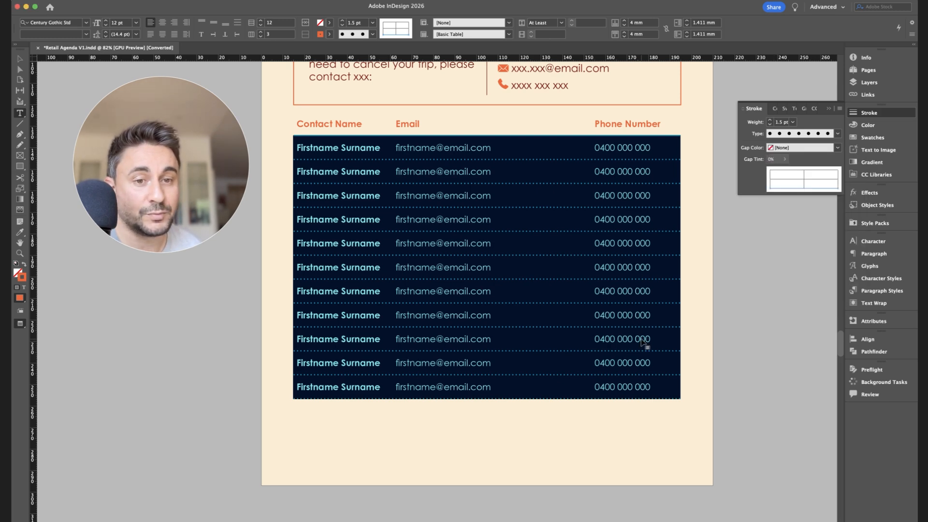
pyautogui.click(647, 338)
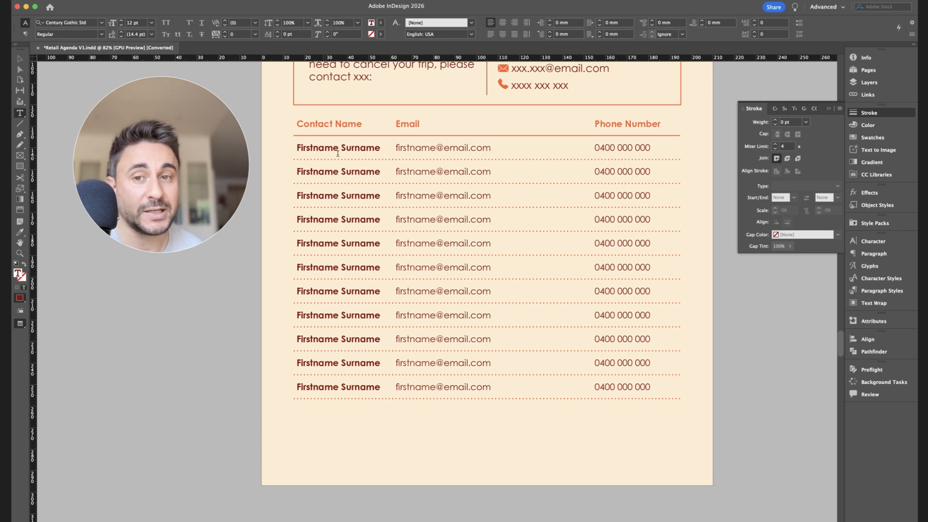
pyautogui.moveTo(337, 153); pyautogui.dragTo(640, 390)
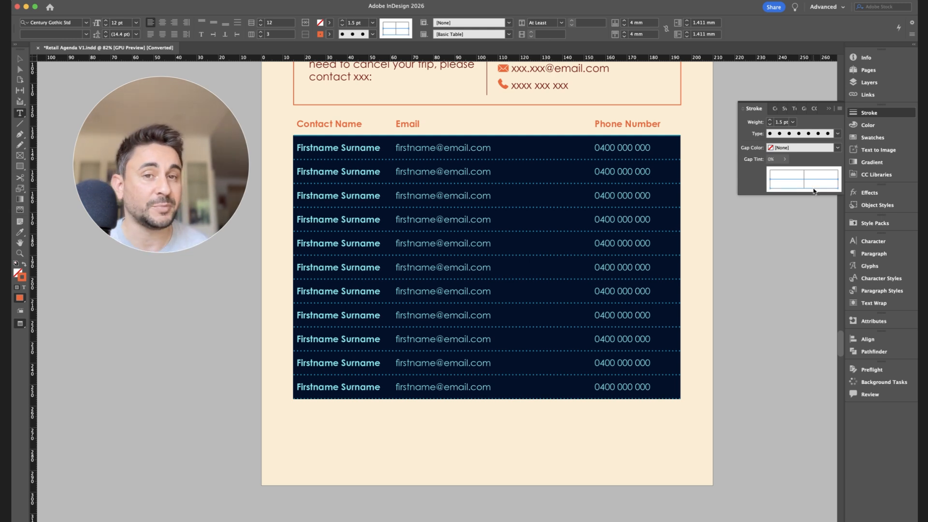
pyautogui.click(814, 190)
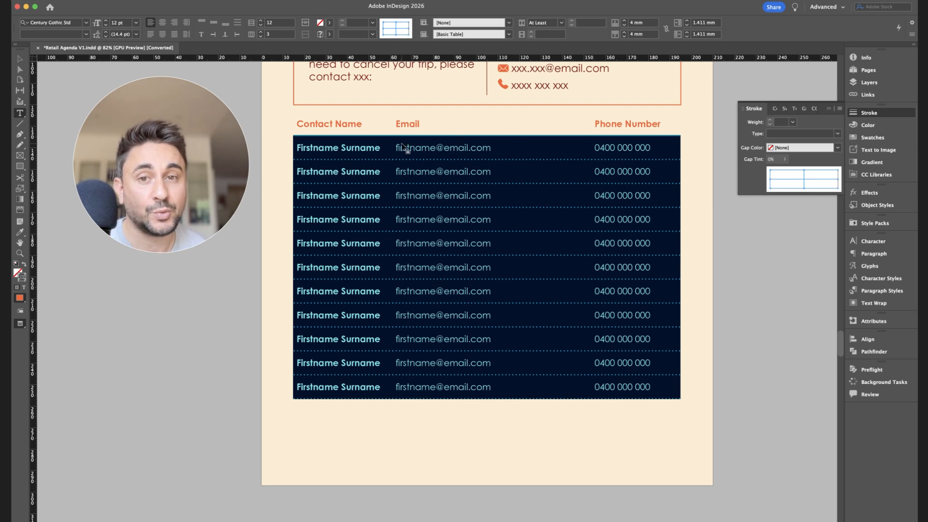
pyautogui.click(403, 148)
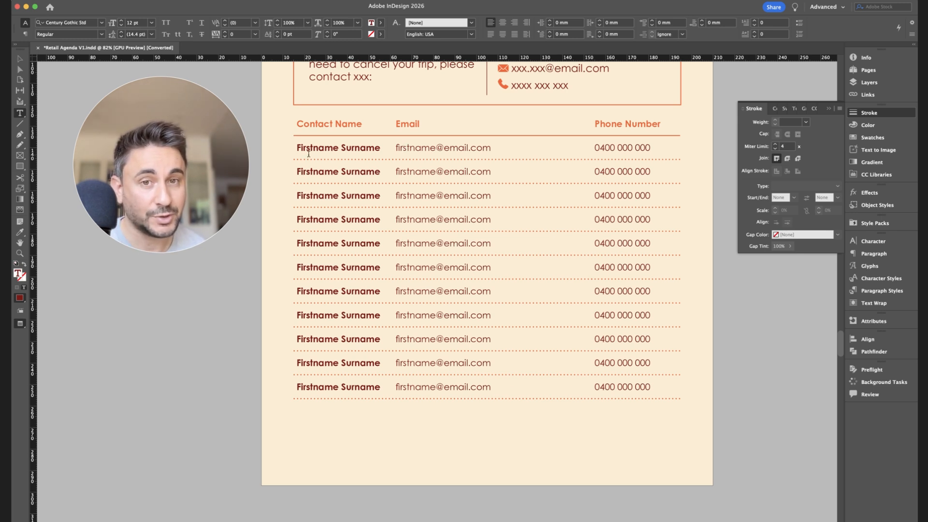
pyautogui.press('Escape')
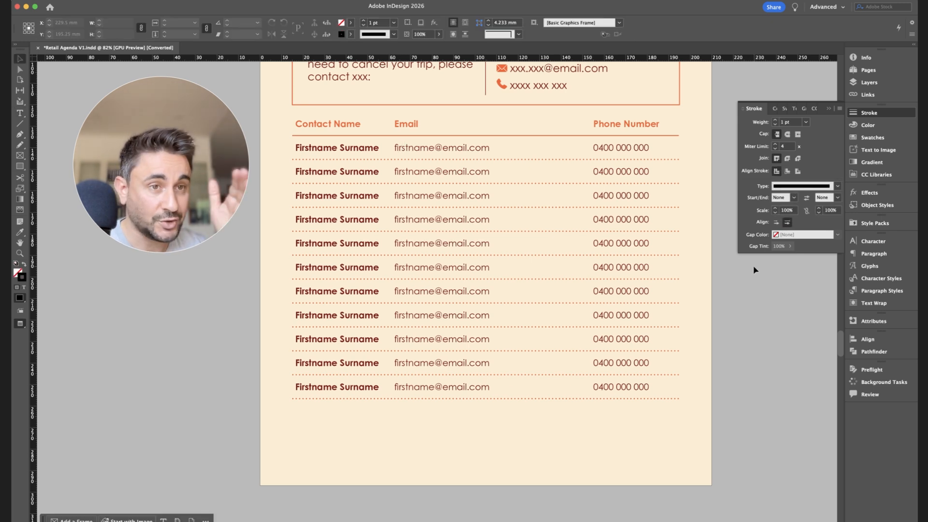